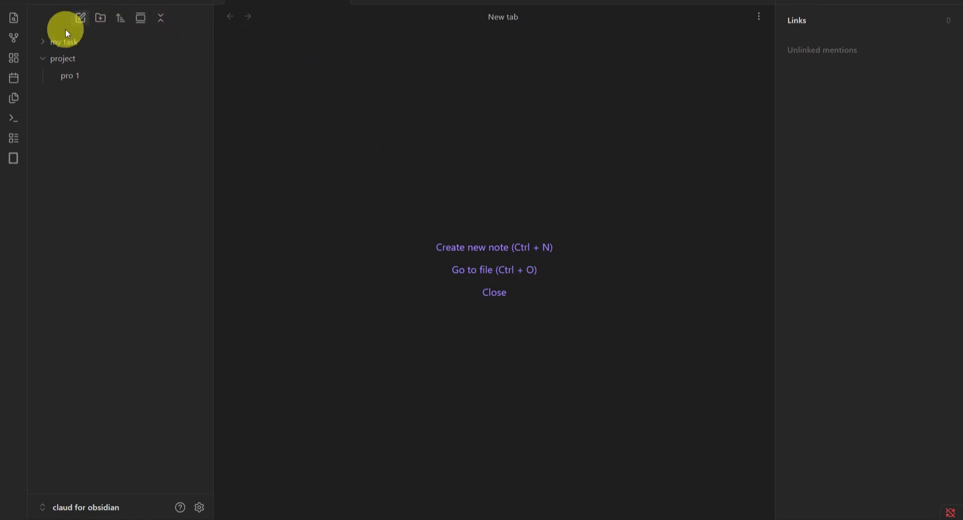
Step: Open the pro 1 note in the project folder and look over its role goals and checklists
{"action": "left_click", "coordinate": [68, 75]}
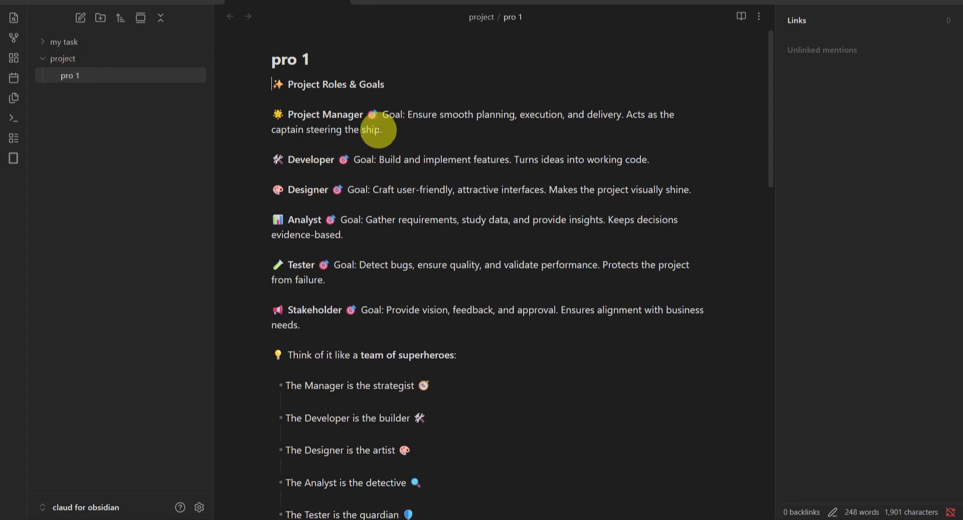
{"action": "scroll", "coordinate": [378, 130], "scroll_direction": "down", "scroll_amount": 10}
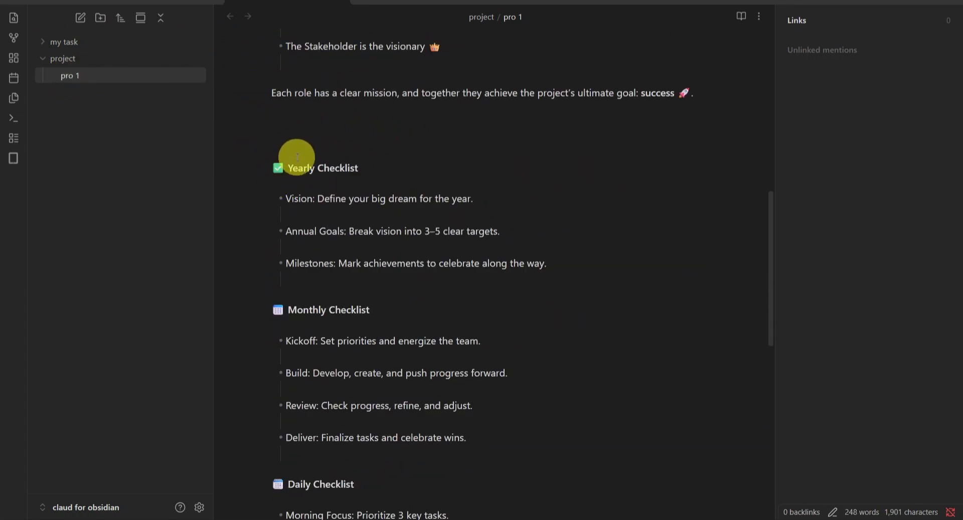
{"action": "scroll", "coordinate": [298, 157], "scroll_direction": "down", "scroll_amount": 10}
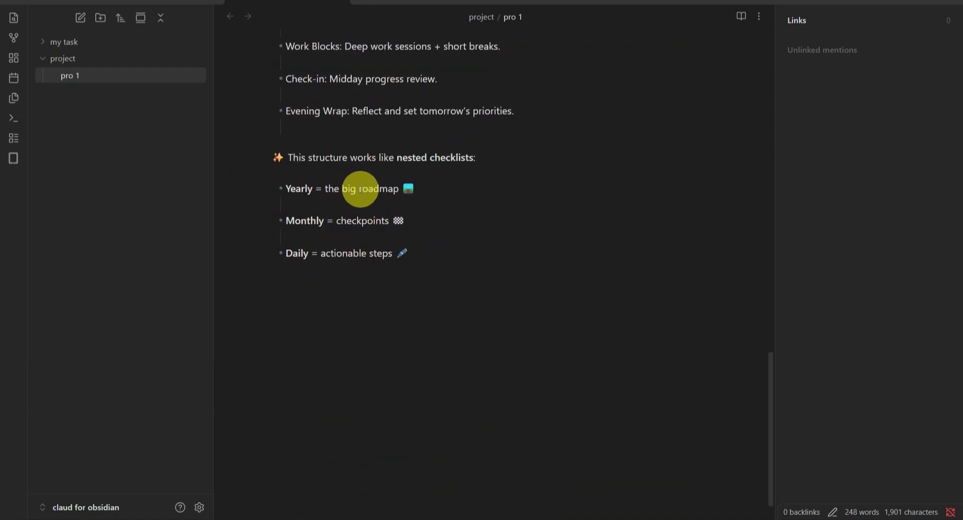
{"action": "scroll", "coordinate": [360, 190], "scroll_direction": "up", "scroll_amount": 5}
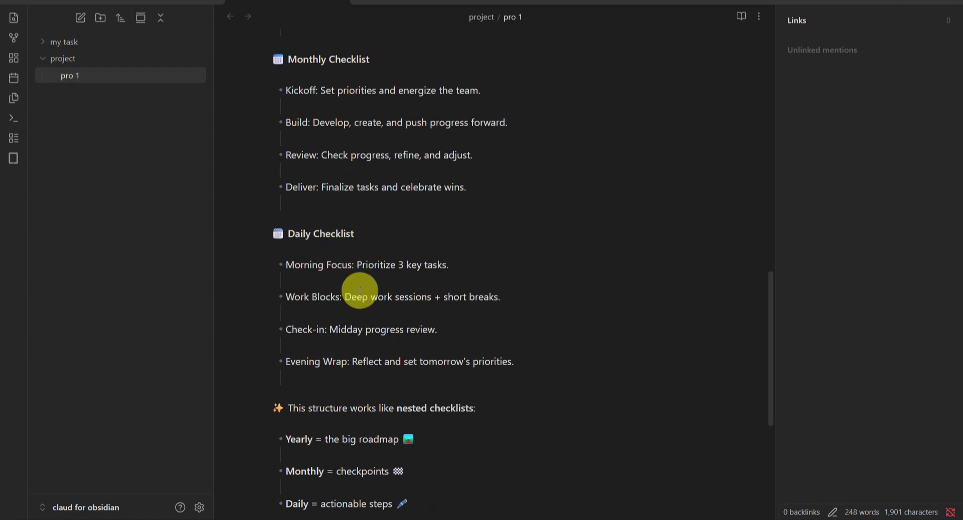
{"action": "scroll", "coordinate": [360, 291], "scroll_direction": "up", "scroll_amount": 10}
{"action": "scroll", "coordinate": [370, 286], "scroll_direction": "down", "scroll_amount": 5}
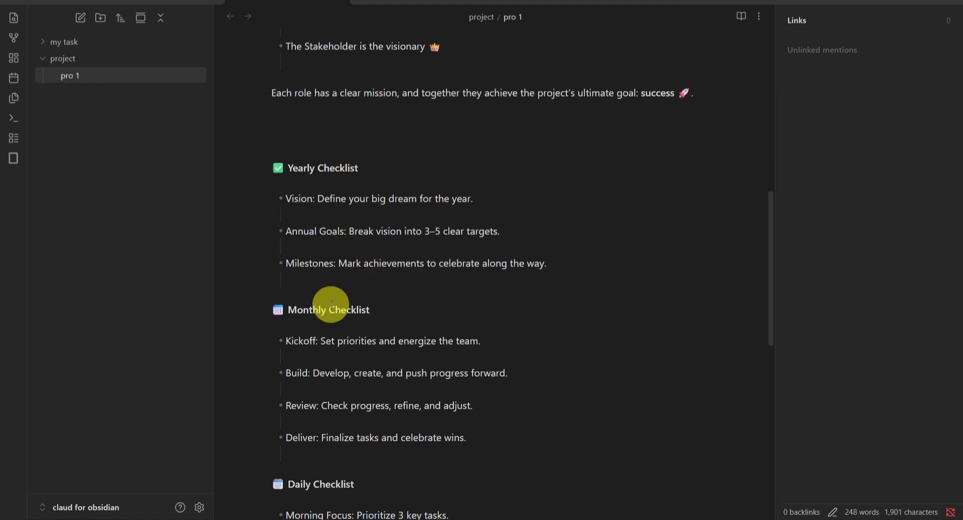
Step: Examine the items of the Monthly Checklist and the Yearly Checklist in the pro 1 note
{"action": "left_click_drag", "start_coordinate": [285, 339], "coordinate": [498, 444]}
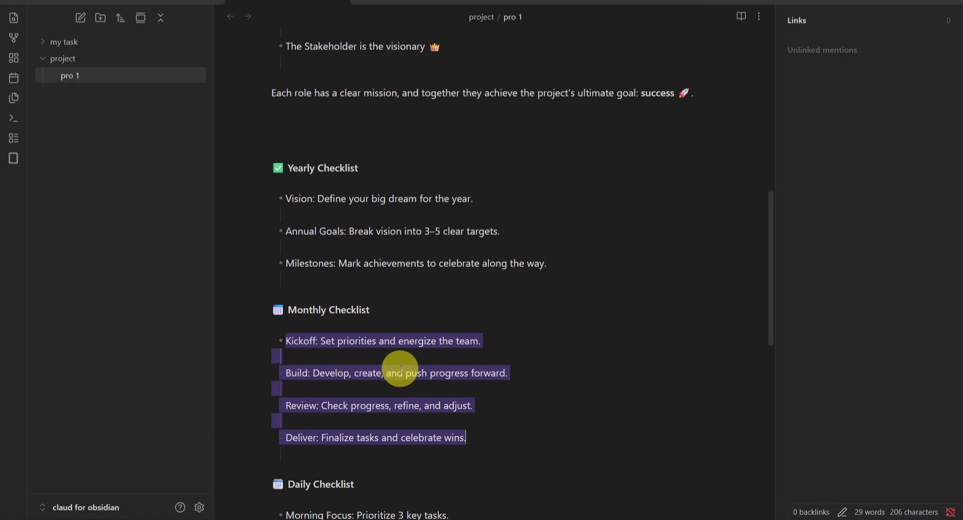
{"action": "scroll", "coordinate": [400, 369], "scroll_direction": "down", "scroll_amount": 5}
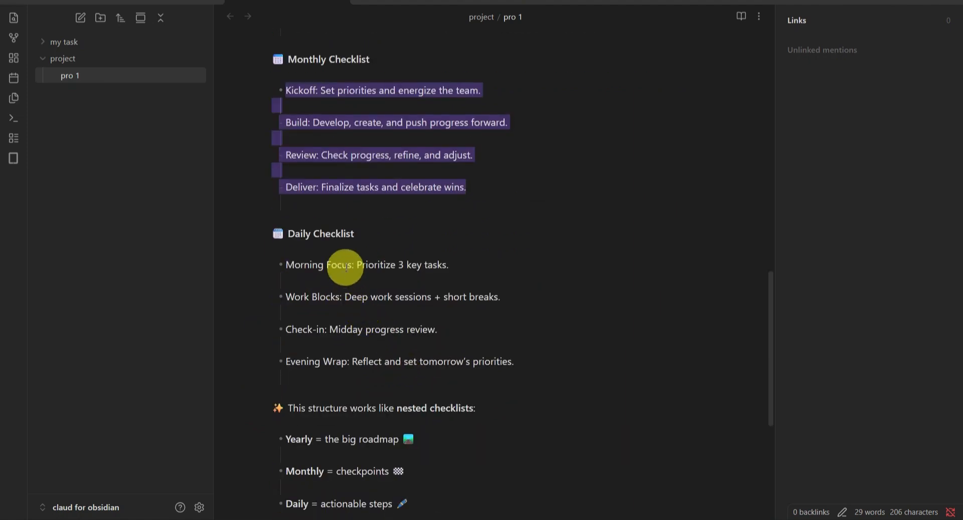
{"action": "scroll", "coordinate": [316, 257], "scroll_direction": "down", "scroll_amount": 5}
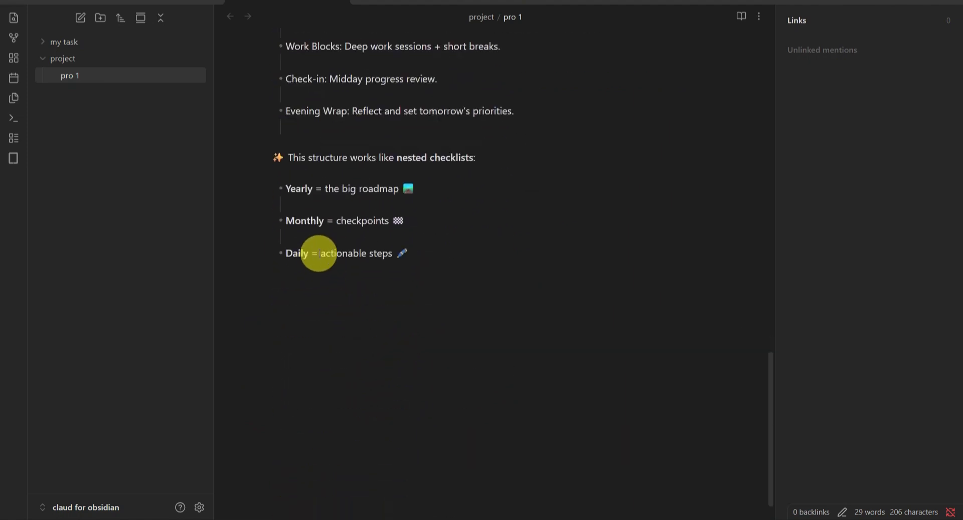
{"action": "scroll", "coordinate": [329, 196], "scroll_direction": "up", "scroll_amount": 15}
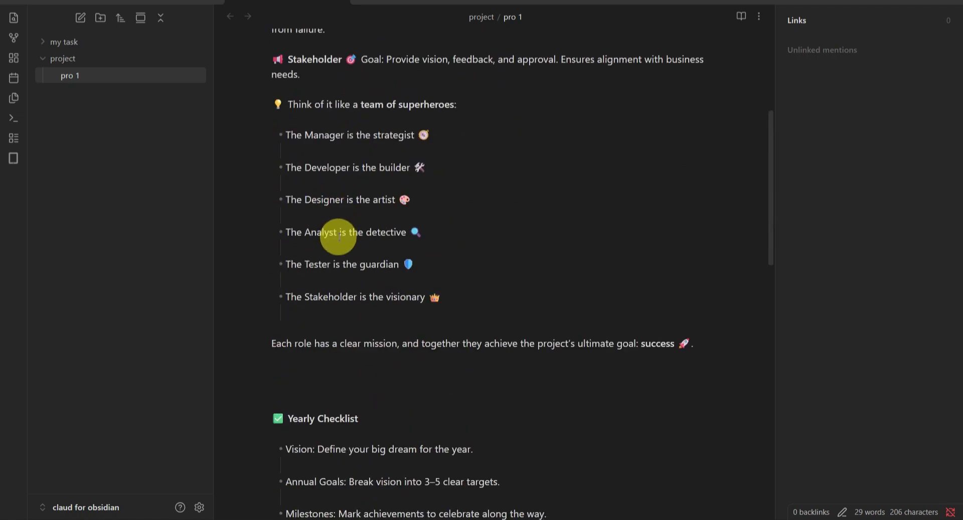
{"action": "scroll", "coordinate": [338, 237], "scroll_direction": "down", "scroll_amount": 5}
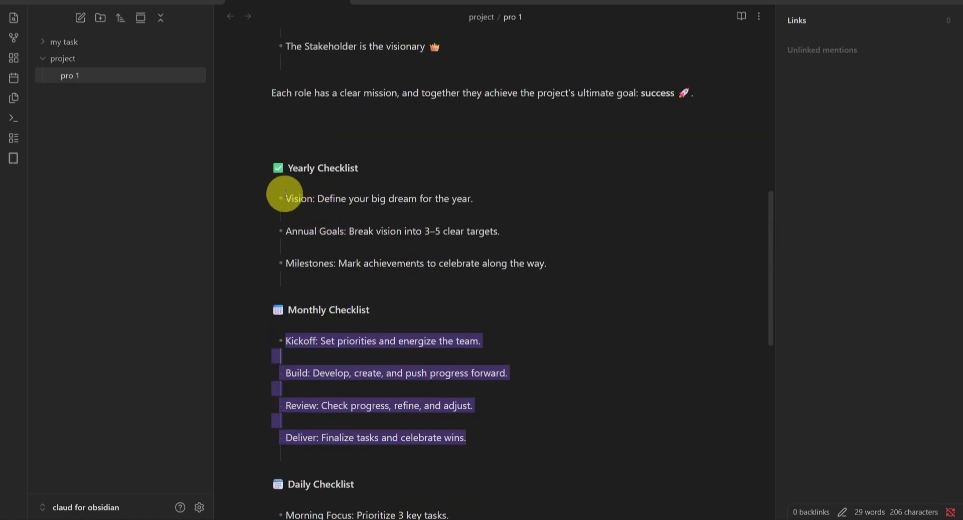
{"action": "left_click_drag", "start_coordinate": [285, 195], "coordinate": [546, 263]}
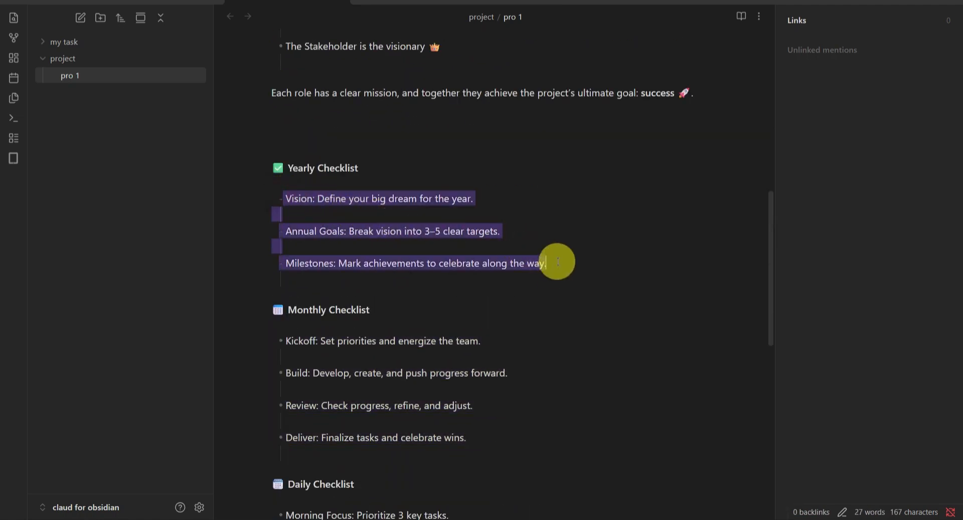
{"action": "left_click", "coordinate": [574, 197]}
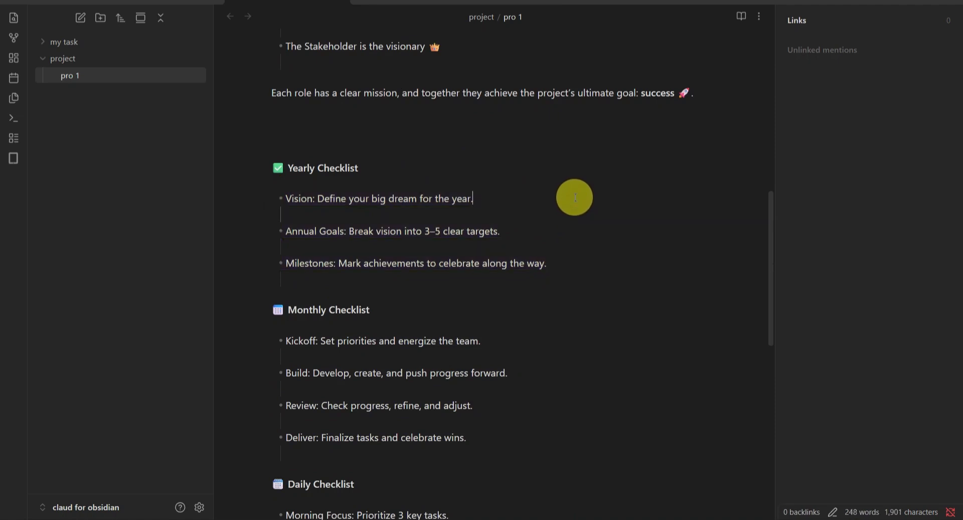
Step: Review the note from the Project Roles & Goals section down to the Daily Checklist items
{"action": "scroll", "coordinate": [486, 245], "scroll_direction": "down", "scroll_amount": 10}
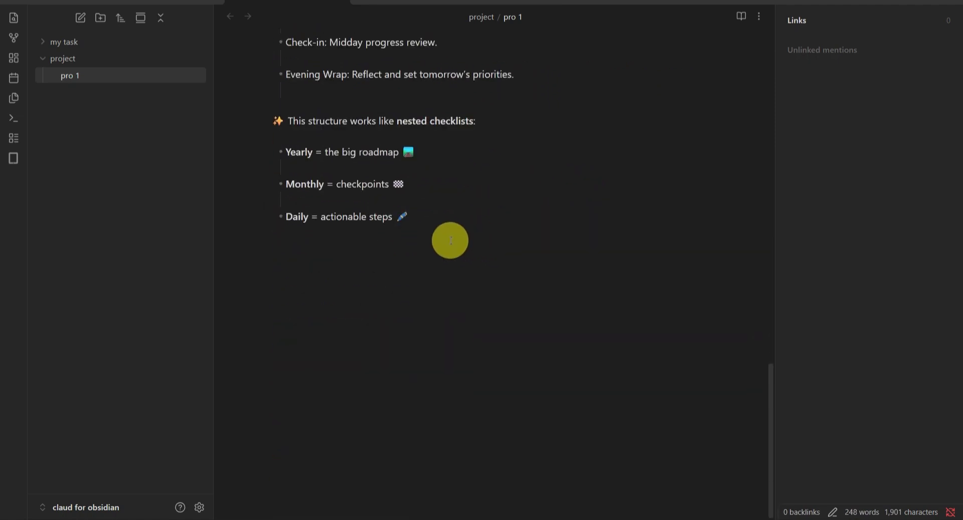
{"action": "scroll", "coordinate": [383, 243], "scroll_direction": "up", "scroll_amount": 5}
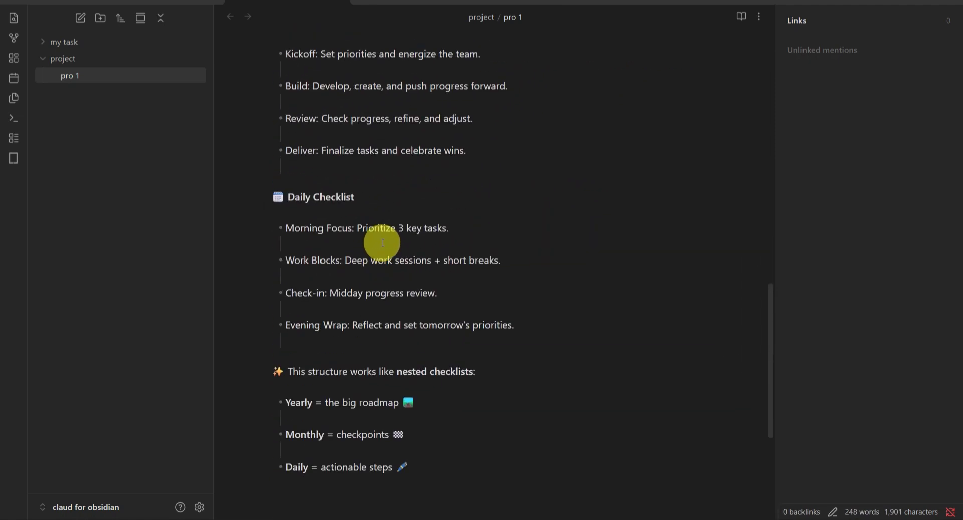
{"action": "scroll", "coordinate": [383, 243], "scroll_direction": "up", "scroll_amount": 15}
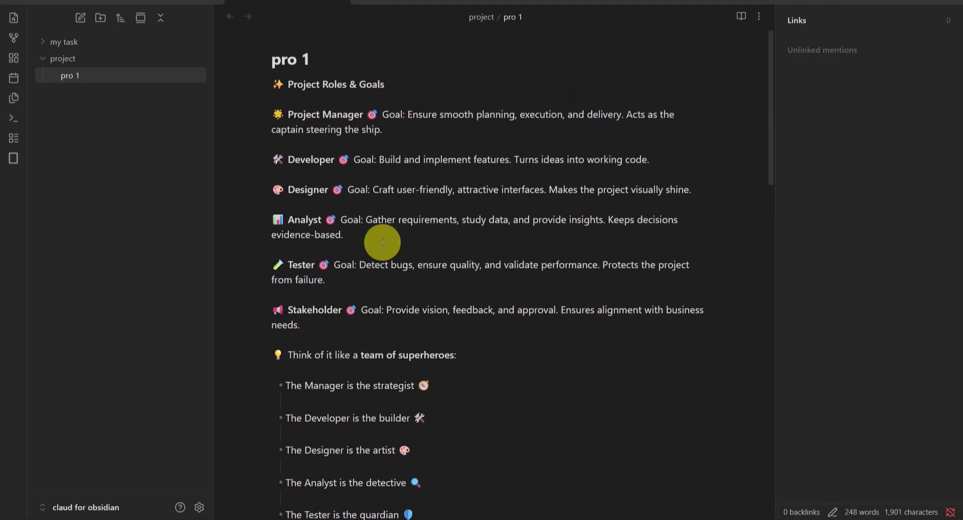
{"action": "scroll", "coordinate": [383, 242], "scroll_direction": "down", "scroll_amount": 5}
{"action": "scroll", "coordinate": [382, 238], "scroll_direction": "up", "scroll_amount": 5}
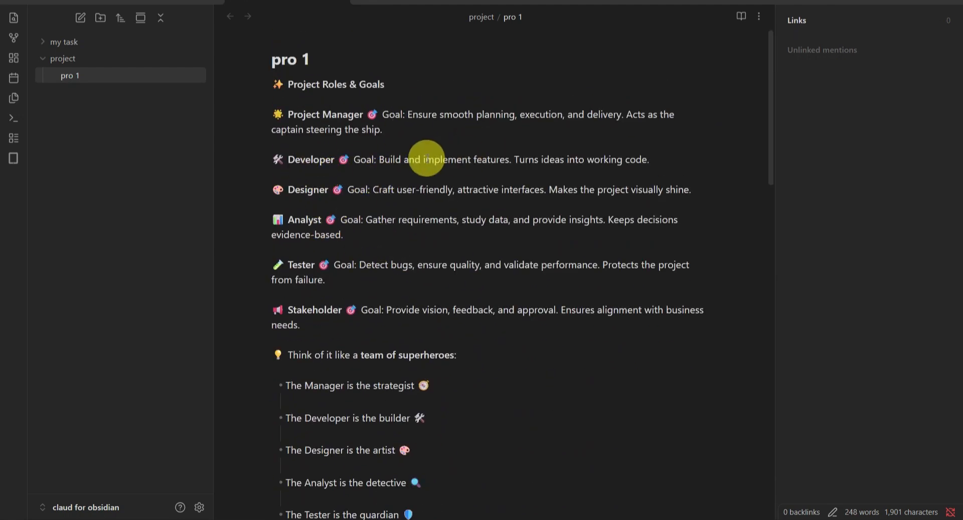
{"action": "scroll", "coordinate": [375, 219], "scroll_direction": "down", "scroll_amount": 7}
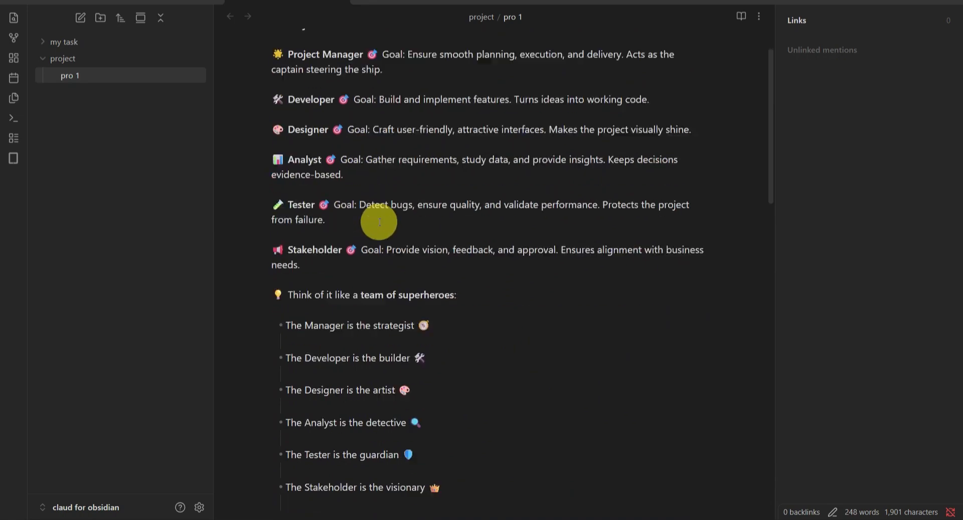
{"action": "scroll", "coordinate": [382, 220], "scroll_direction": "down", "scroll_amount": 6}
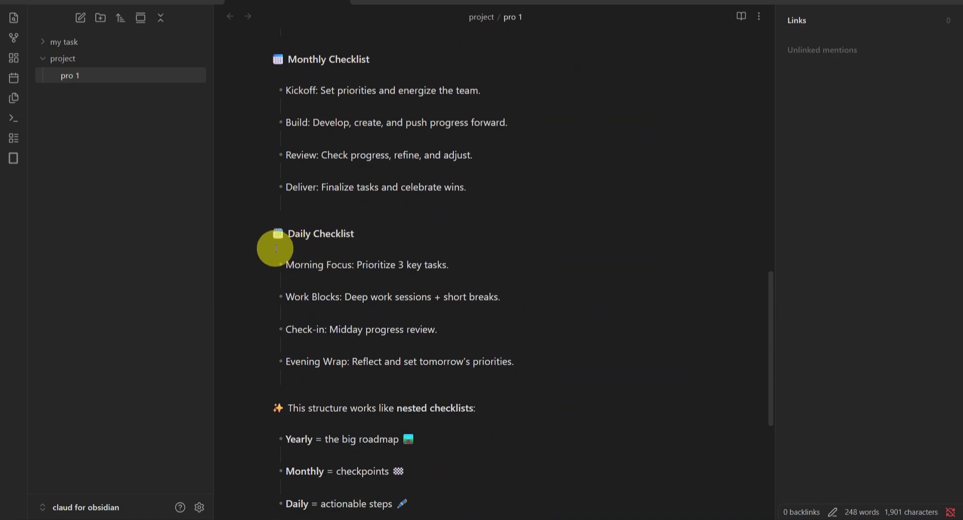
{"action": "left_click_drag", "start_coordinate": [273, 217], "coordinate": [535, 372]}
{"action": "left_click", "coordinate": [350, 392]}
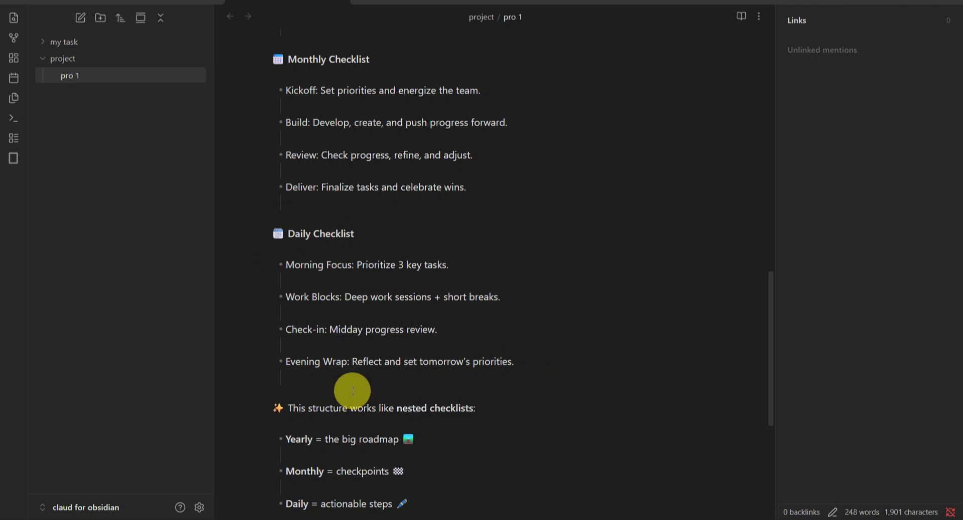
{"action": "key", "text": "ctrl+p"}
{"action": "type", "text": "r"}
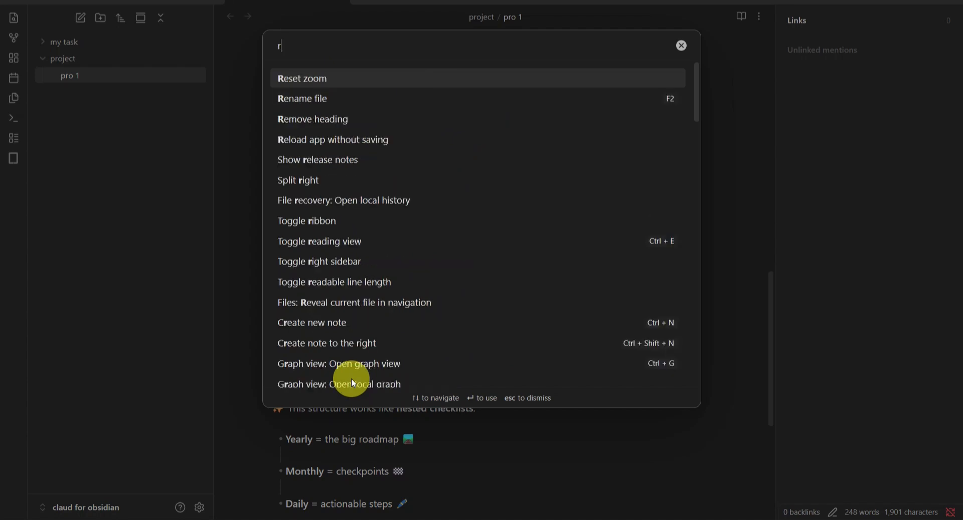
{"action": "type", "text": "eferr"}
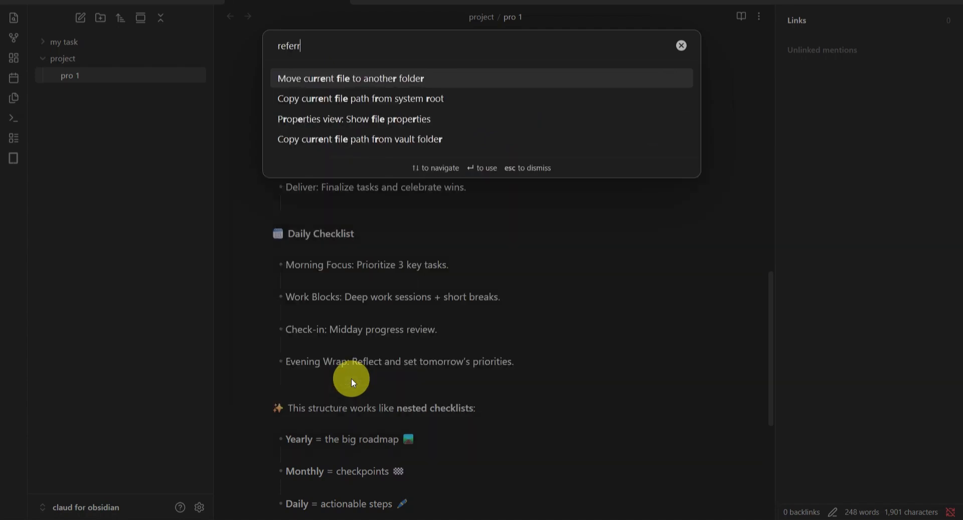
{"action": "key", "text": "BackSpace"}
{"action": "type", "text": "e"}
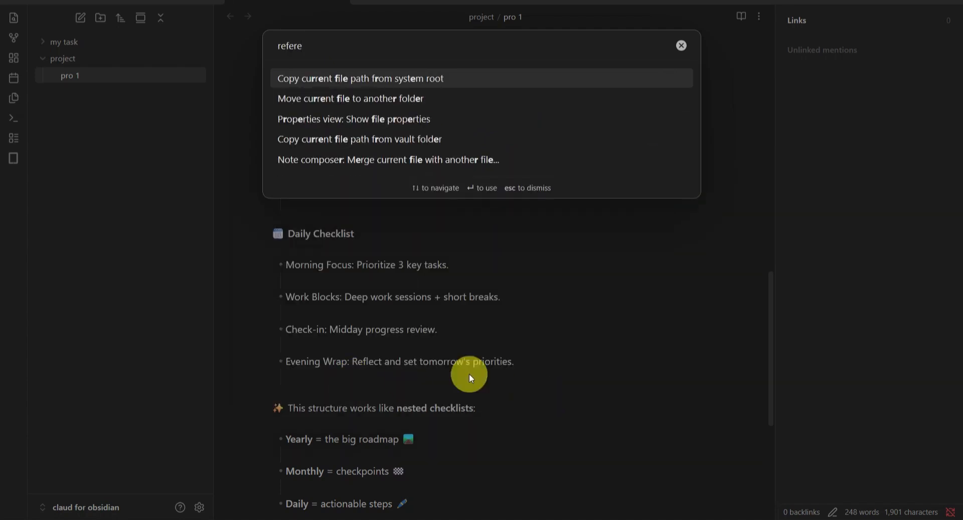
{"action": "key", "text": "Down"}
{"action": "key", "text": "Down"}
{"action": "key", "text": "Up"}
{"action": "key", "text": "Up"}
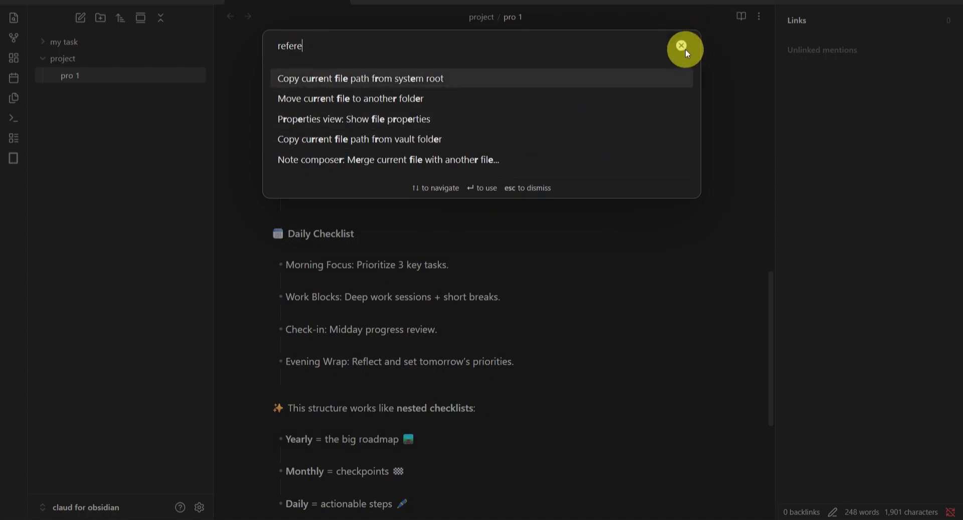
{"action": "left_click", "coordinate": [685, 49]}
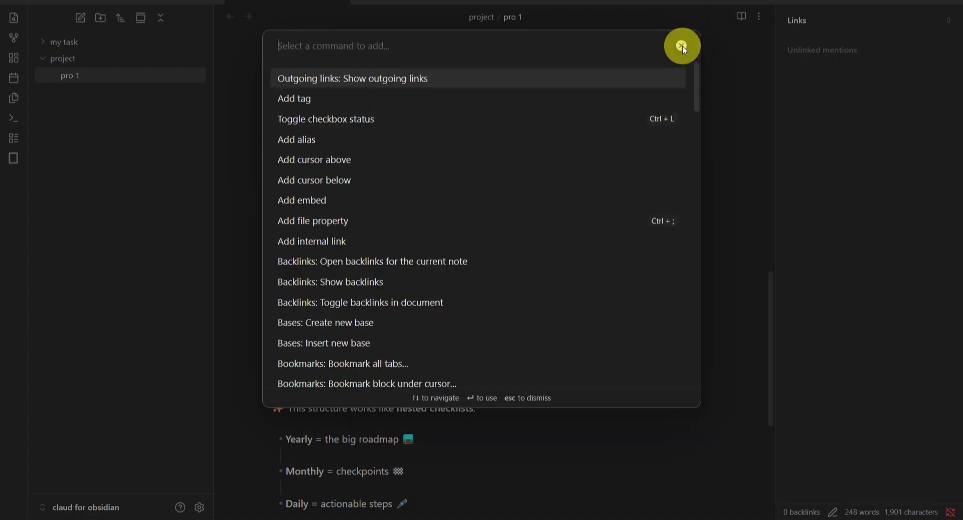
{"action": "key", "text": "Escape"}
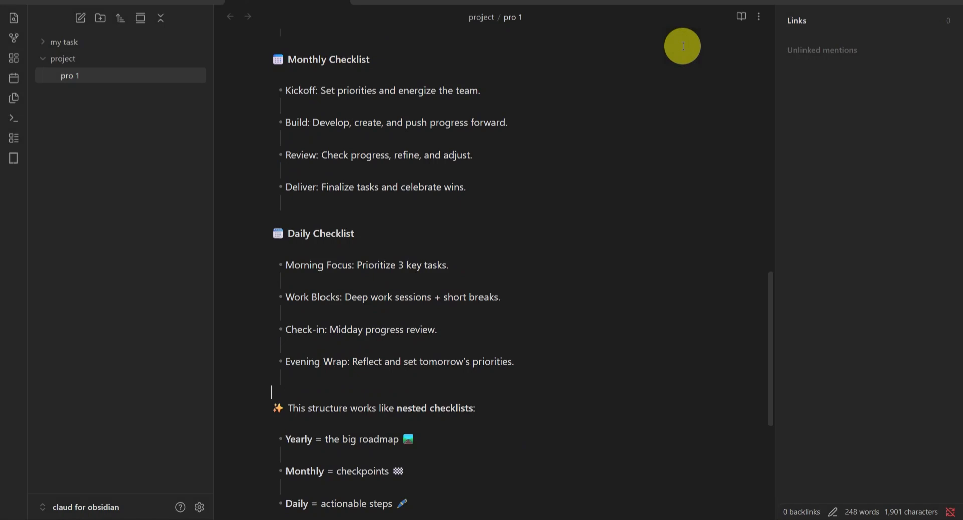